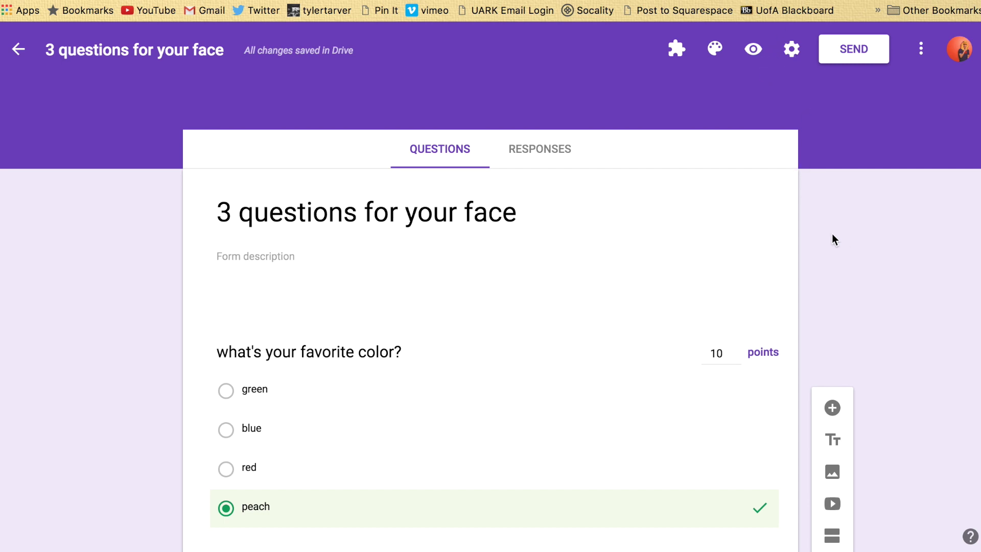
# Scroll through the quiz and view the Harry Potter question's answer key.
pyautogui.scroll(-12, 538, 234)
pyautogui.click(540, 242)
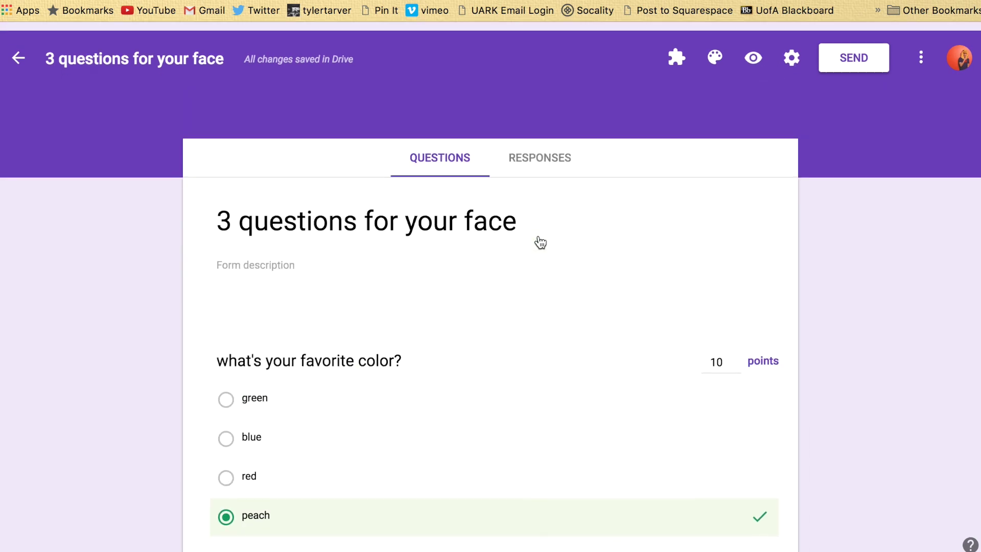
pyautogui.scroll(-6, 523, 360)
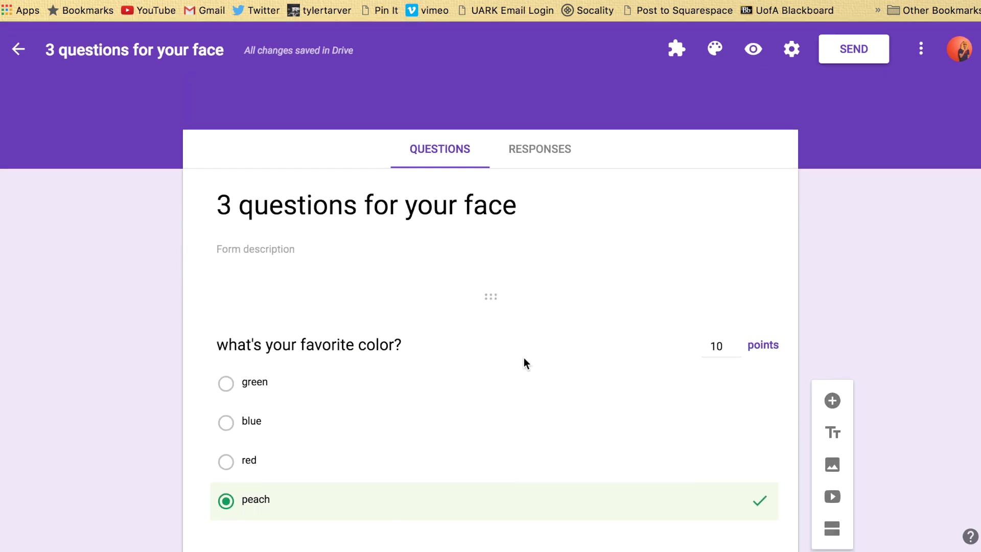
pyautogui.scroll(-4, 458, 474)
pyautogui.scroll(20, 455, 473)
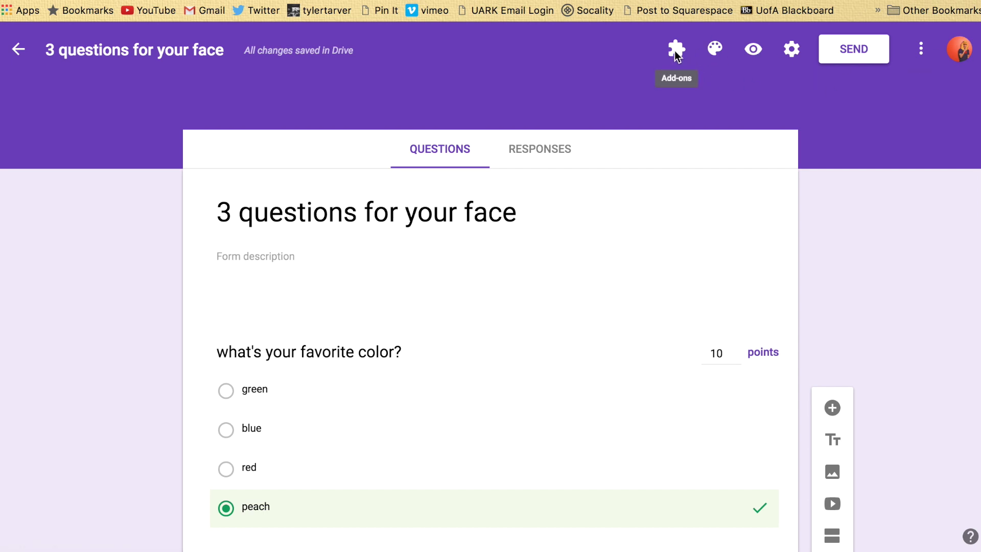
# Change the form's theme colour from purple to red.
pyautogui.click(678, 54)
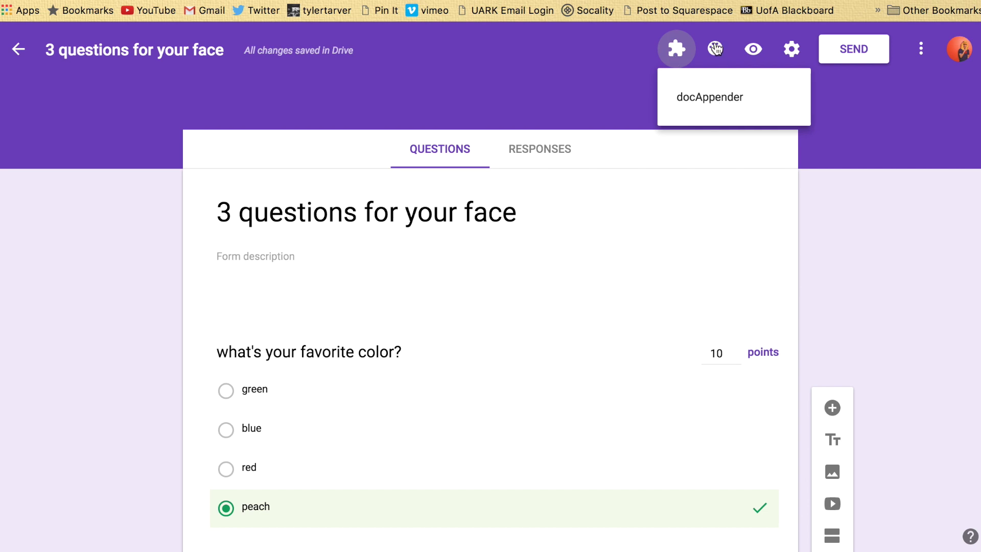
pyautogui.click(716, 52)
pyautogui.click(715, 51)
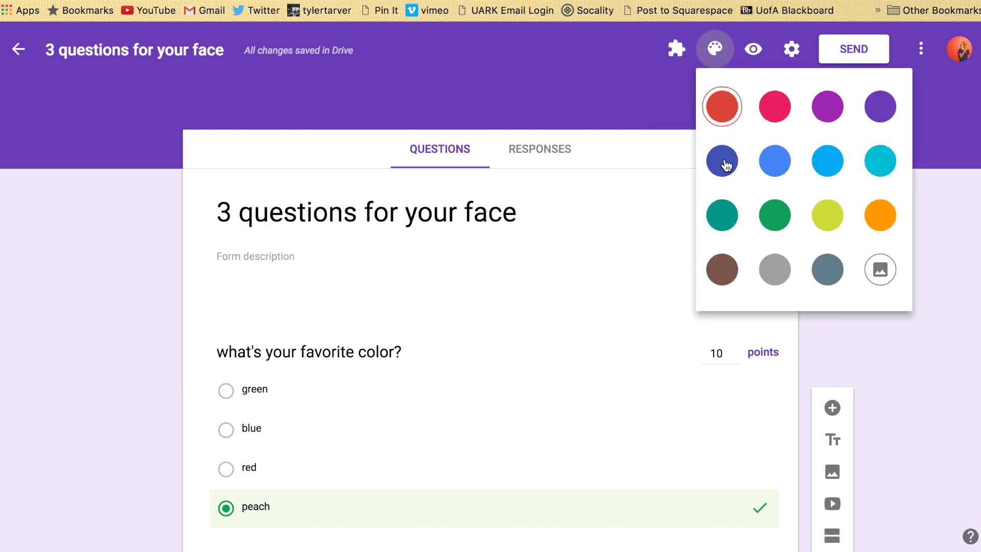
pyautogui.click(737, 112)
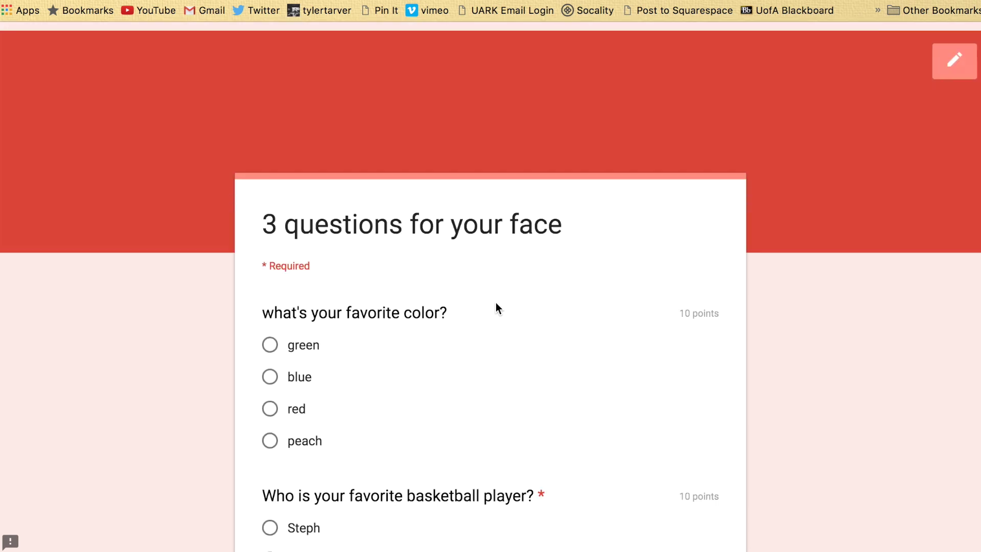
pyautogui.scroll(-10, 495, 302)
# Preview the red-themed form as respondents see it, then return to the editor's settings.
pyautogui.scroll(4, 496, 301)
pyautogui.scroll(7, 495, 302)
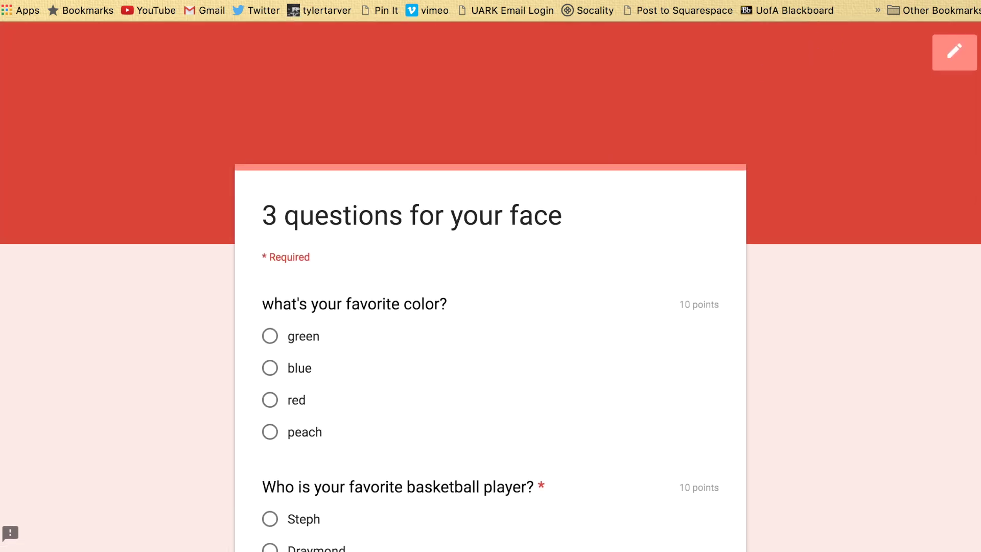
pyautogui.press('super+w')
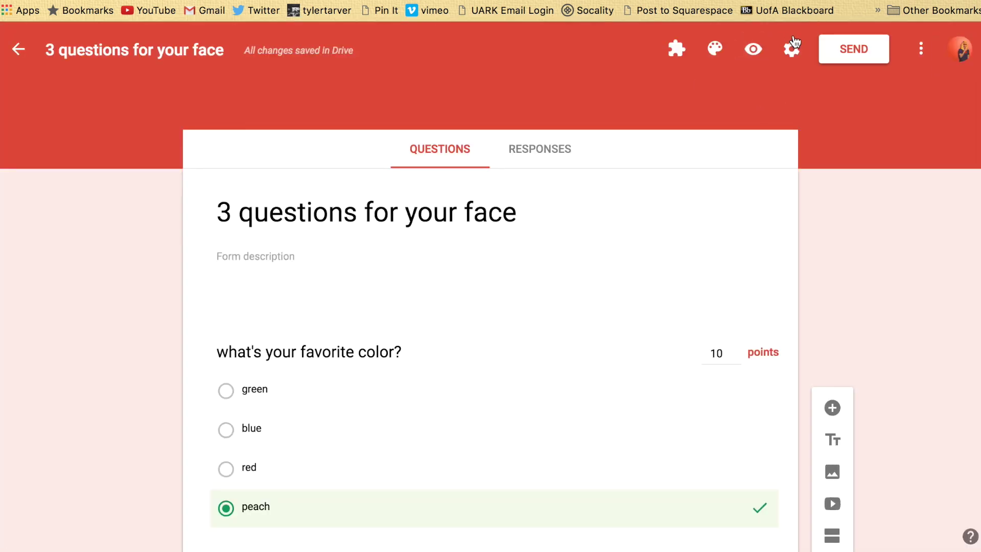
pyautogui.click(791, 48)
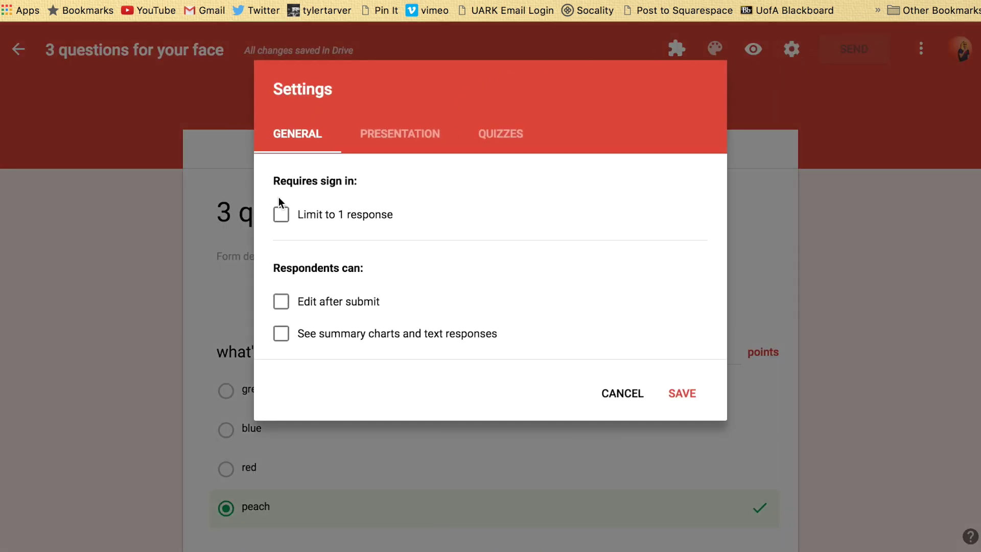
# Turn on Limit to 1 response and toggle the edit-after-submit and summary charts options.
pyautogui.click(287, 214)
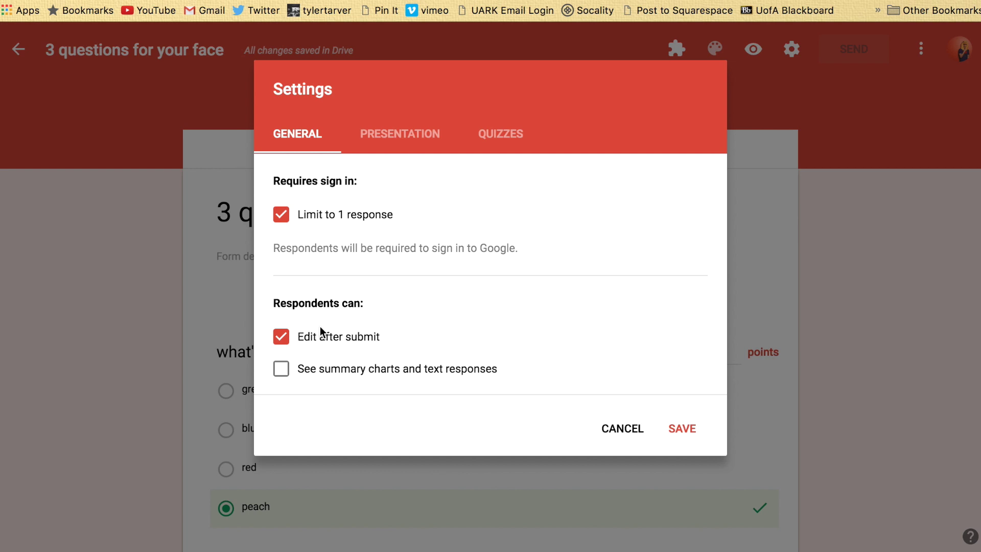
pyautogui.click(283, 345)
pyautogui.click(281, 370)
pyautogui.click(281, 369)
pyautogui.click(282, 370)
# In Presentation, leave Show progress bar off and turn on Shuffle question order.
pyautogui.click(388, 135)
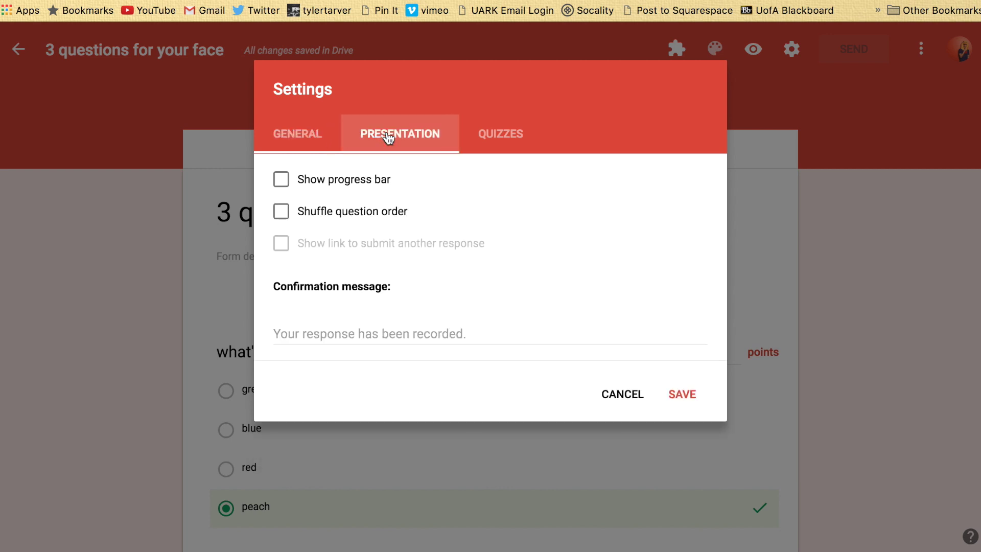
pyautogui.click(283, 184)
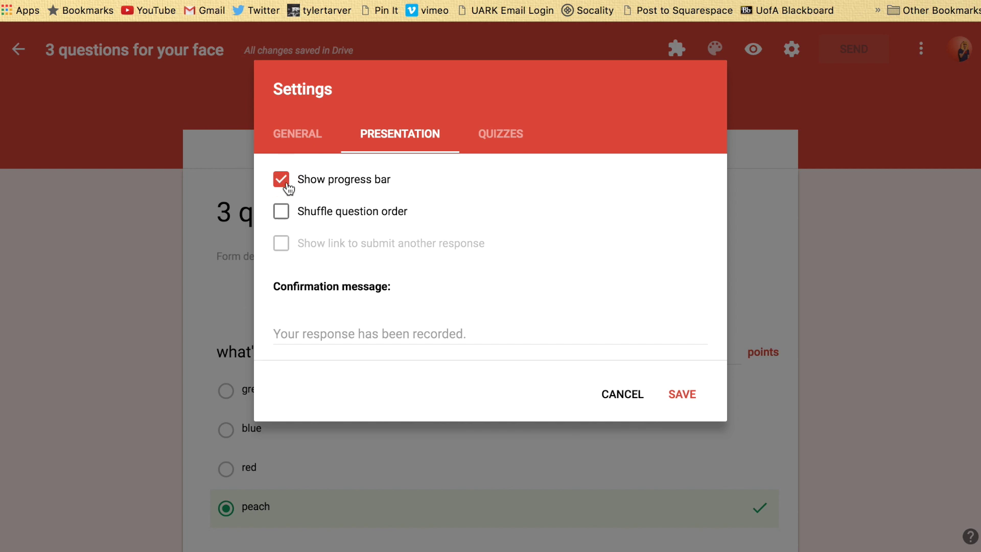
pyautogui.click(278, 177)
pyautogui.click(286, 215)
# Set the confirmation message to 'Great job, you soooo smart.' and turn off question shuffling.
pyautogui.click(334, 336)
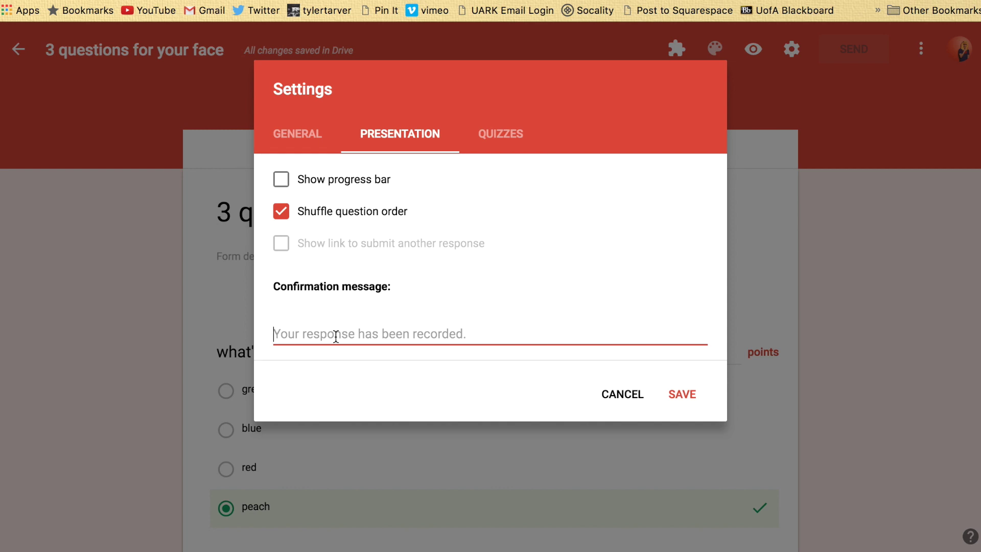
pyautogui.write('Great j')
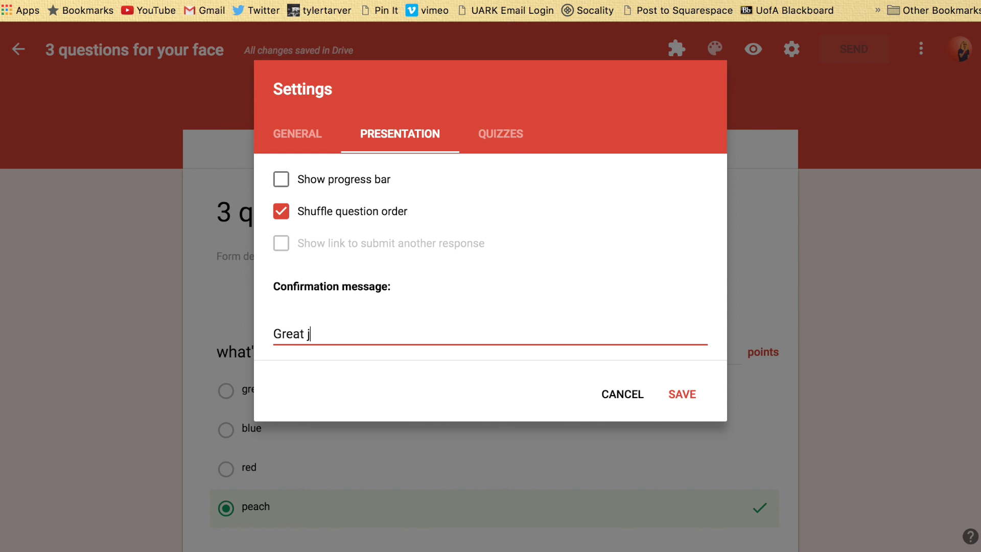
pyautogui.write('ob, you soooo ')
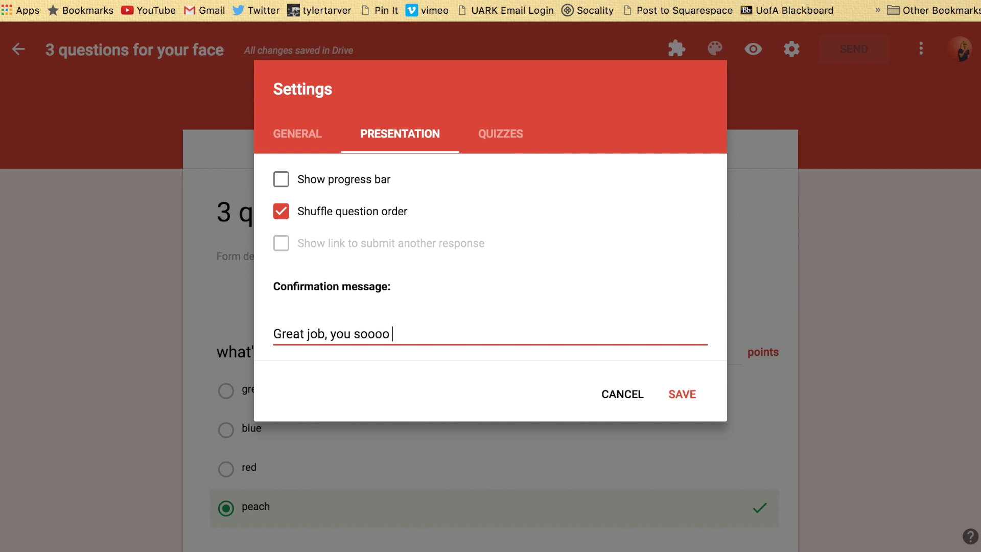
pyautogui.write('smart.')
pyautogui.click(283, 213)
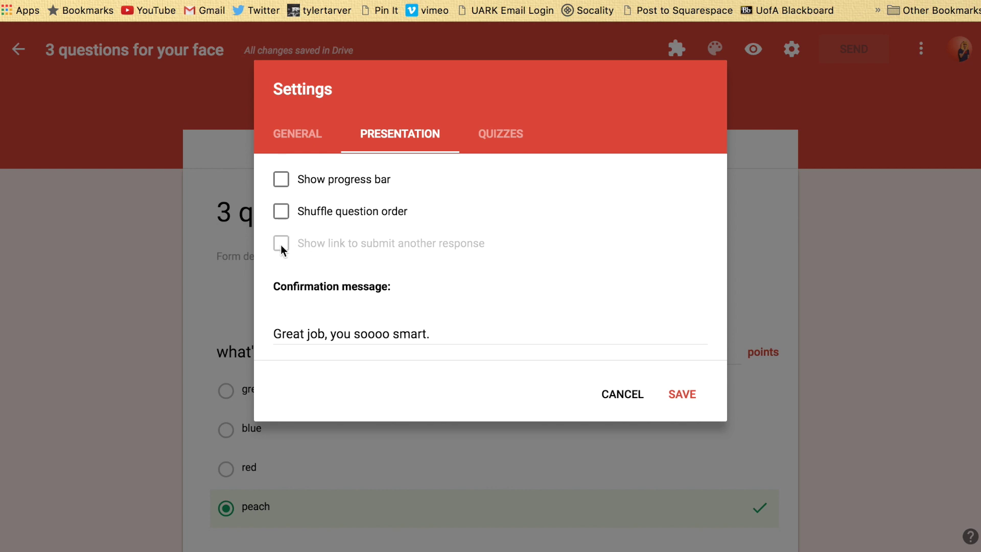
# Remove the Limit to 1 response and enable Show link to submit another response.
pyautogui.click(299, 147)
pyautogui.click(283, 218)
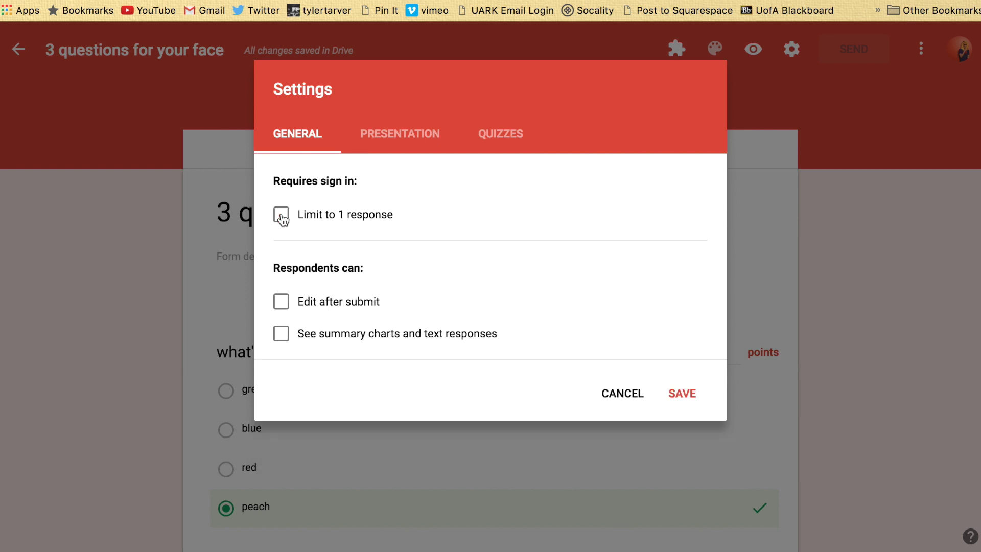
pyautogui.click(387, 134)
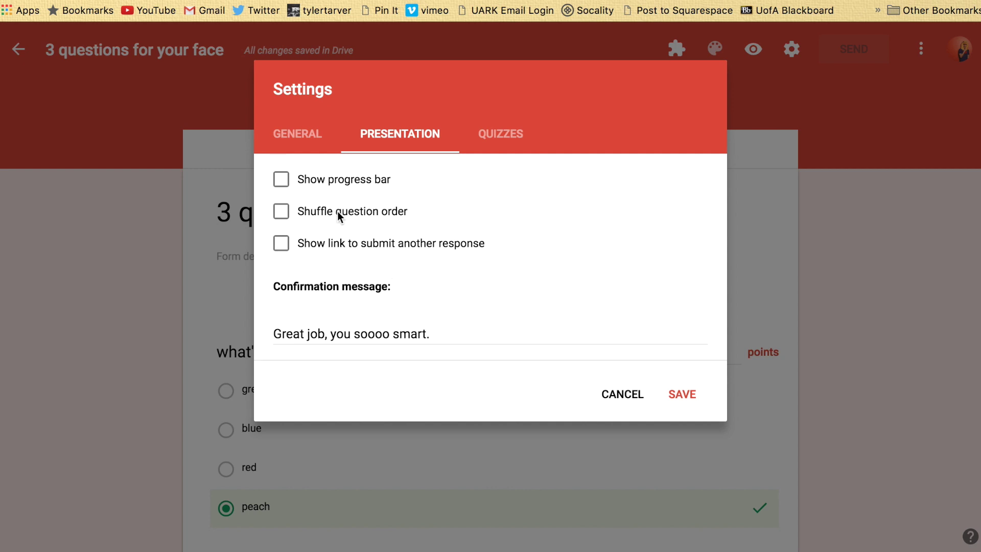
pyautogui.click(282, 243)
pyautogui.click(495, 134)
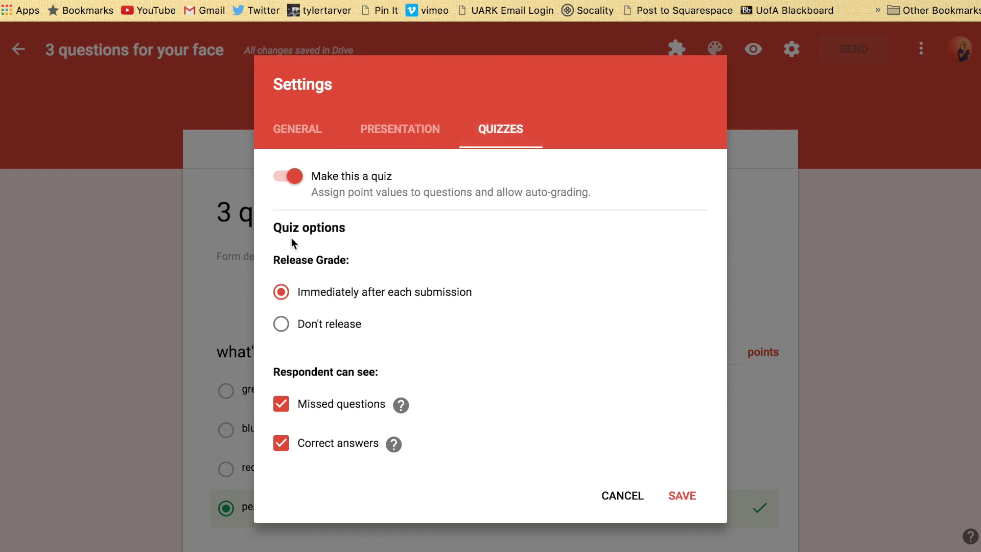
# Keep Make this a quiz on with grades released immediately, and save the settings.
pyautogui.click(298, 180)
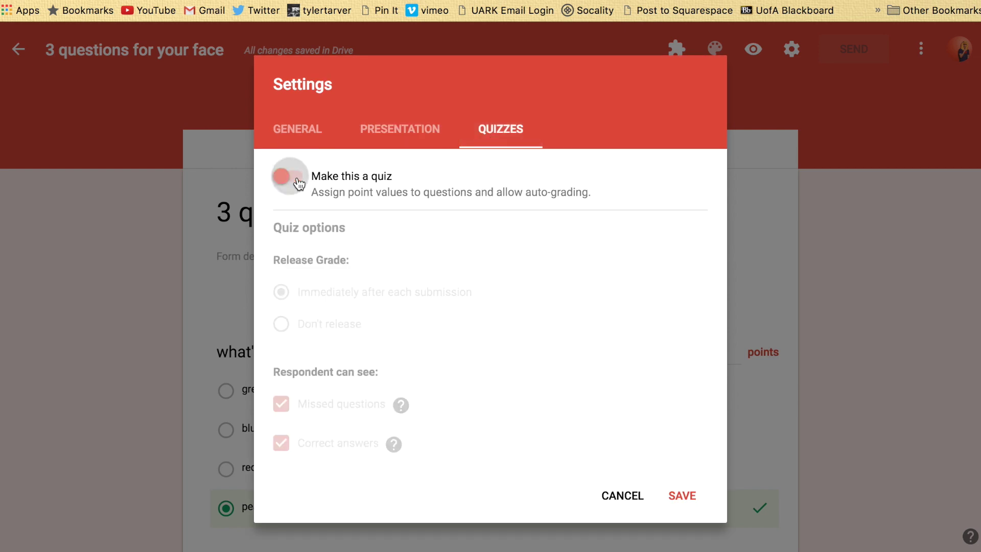
pyautogui.click(285, 177)
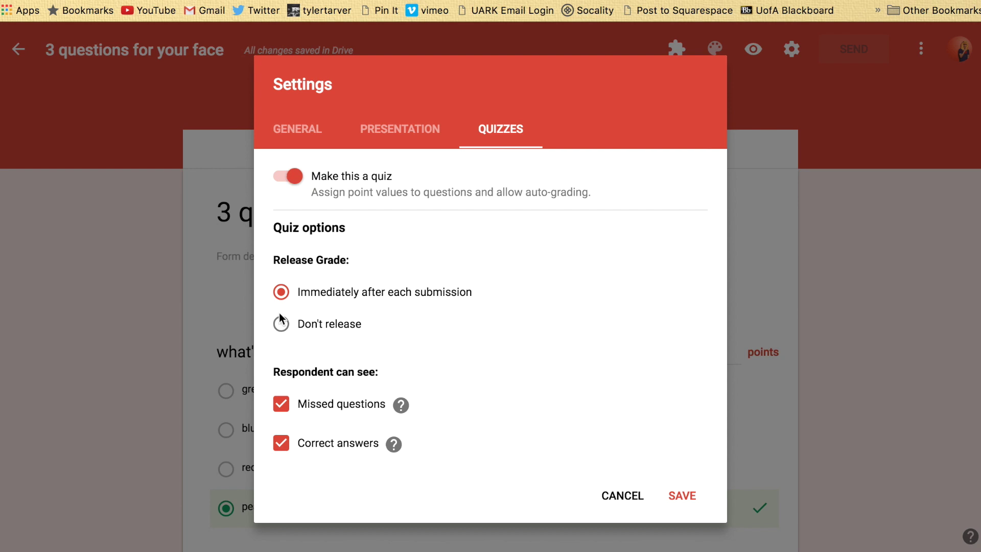
pyautogui.click(282, 176)
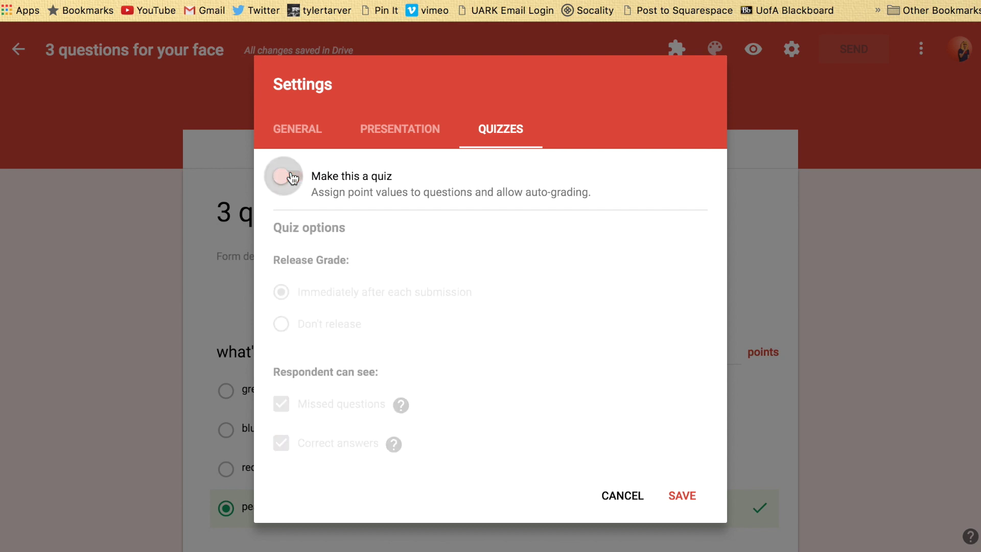
pyautogui.click(293, 178)
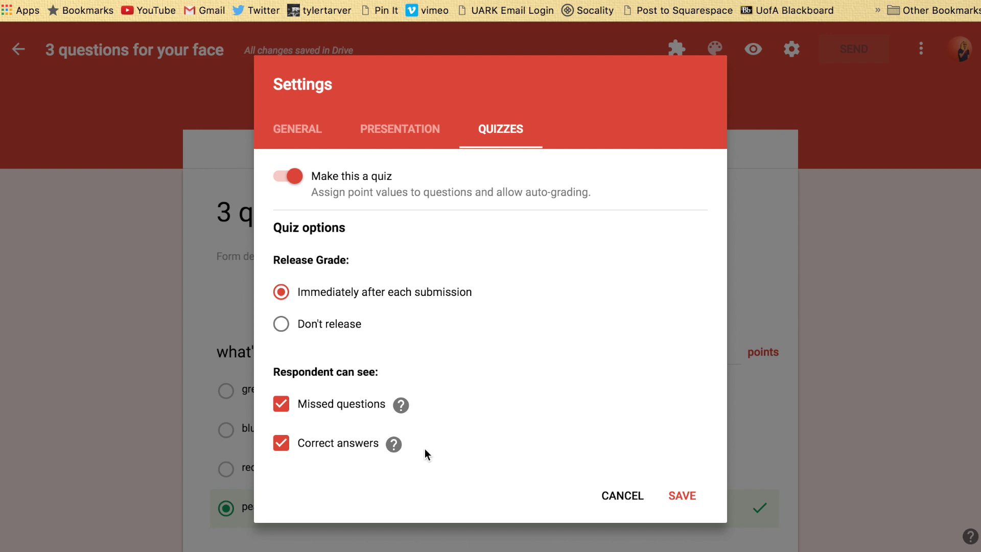
pyautogui.click(682, 506)
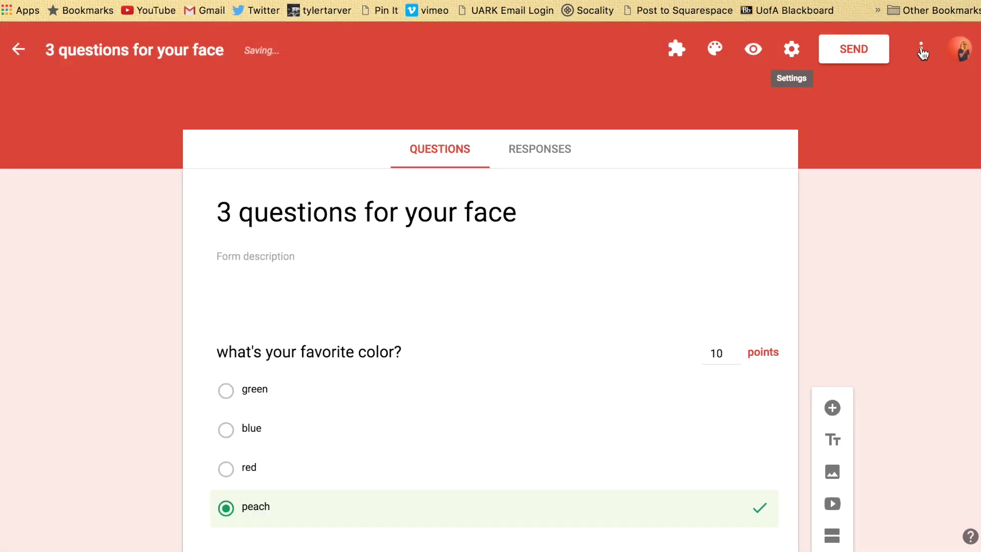
pyautogui.click(920, 53)
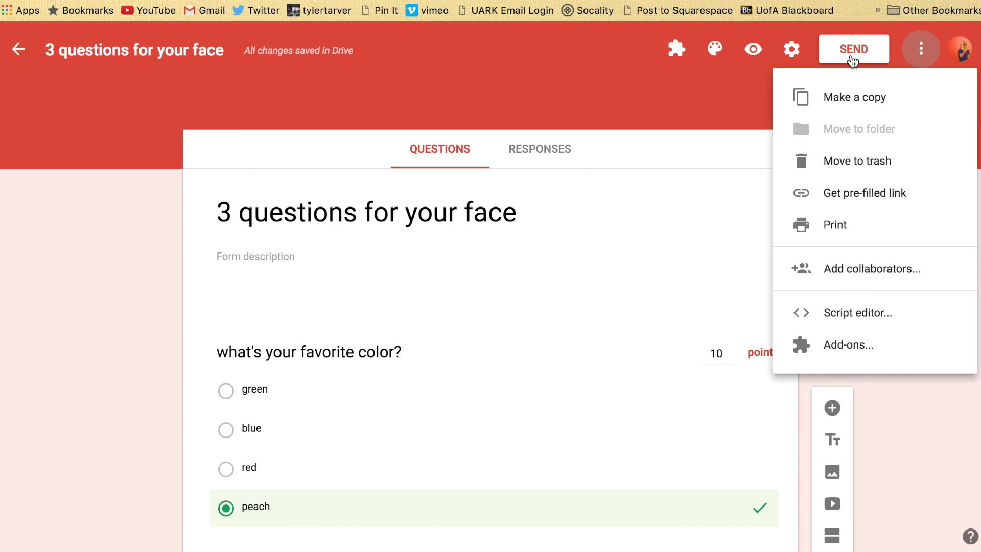
pyautogui.click(916, 442)
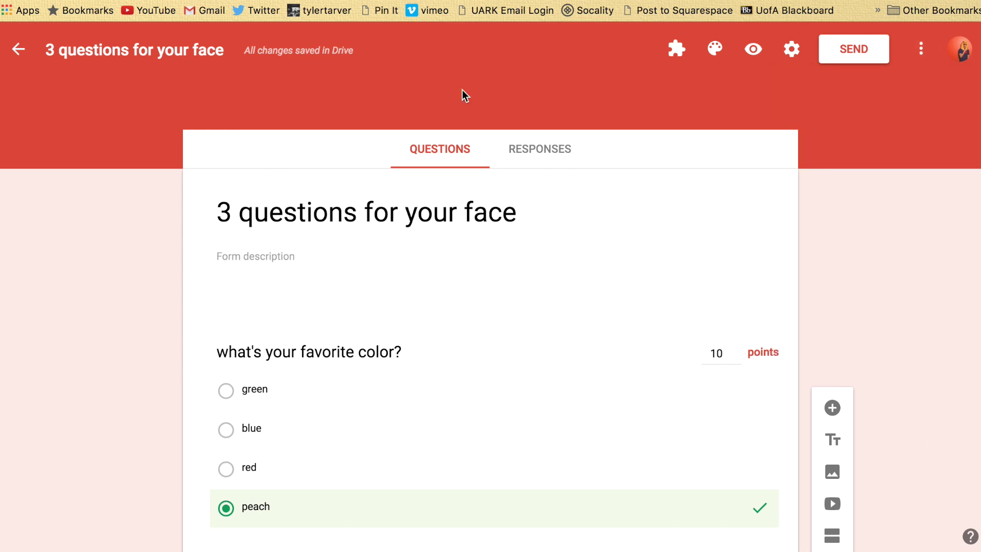